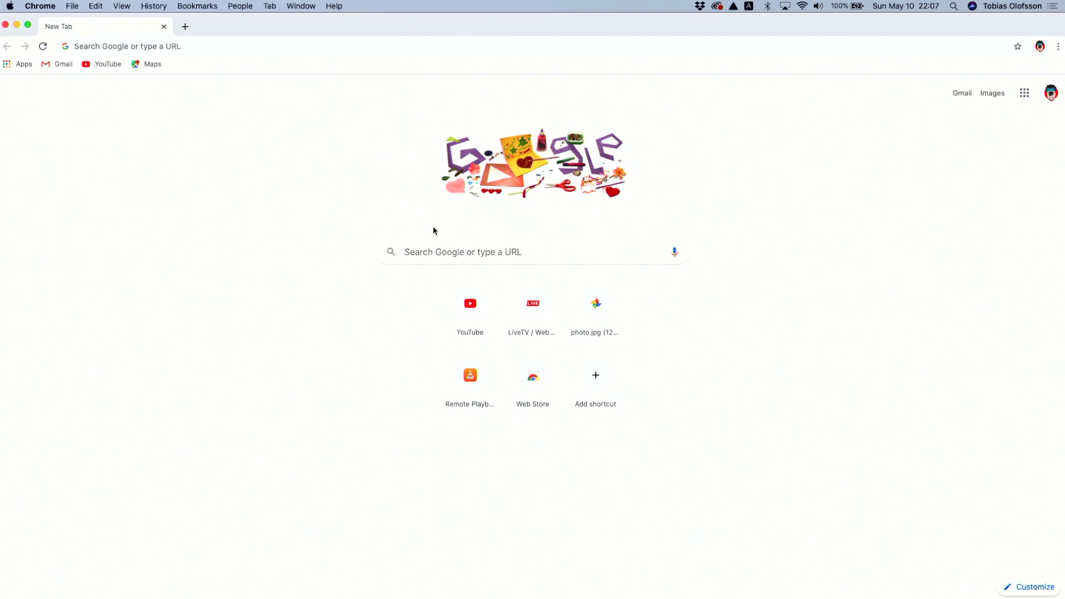
Search Google for 'styler pro chrome' from the new tab page
{"action": "left_click", "coordinate": [443, 255]}
{"action": "type", "text": "styke"}
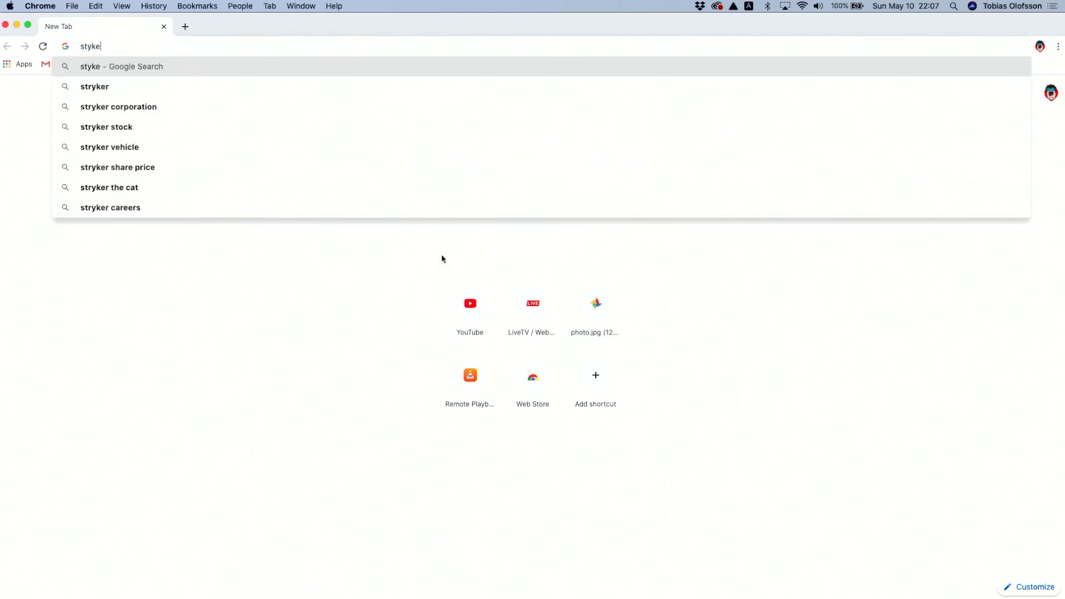
{"action": "key", "text": "BackSpace"}
{"action": "key", "text": "BackSpace"}
{"action": "type", "text": "ler pro chrome"}
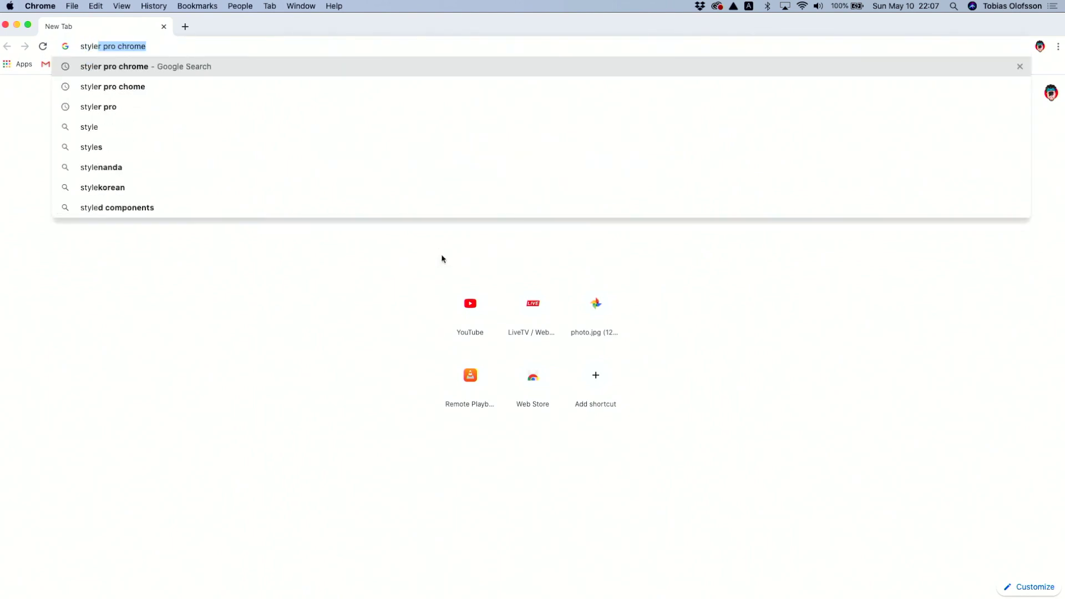
{"action": "key", "text": "Right"}
{"action": "key", "text": "Return"}
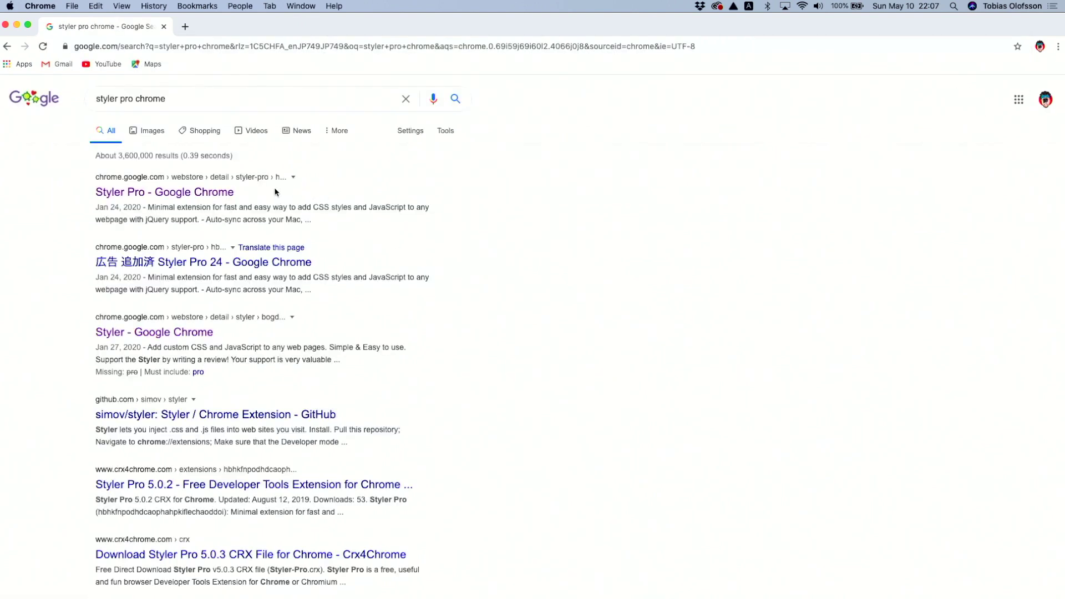
Install Styler Pro from its Chrome Web Store page and open it from the toolbar
{"action": "left_click", "coordinate": [202, 196]}
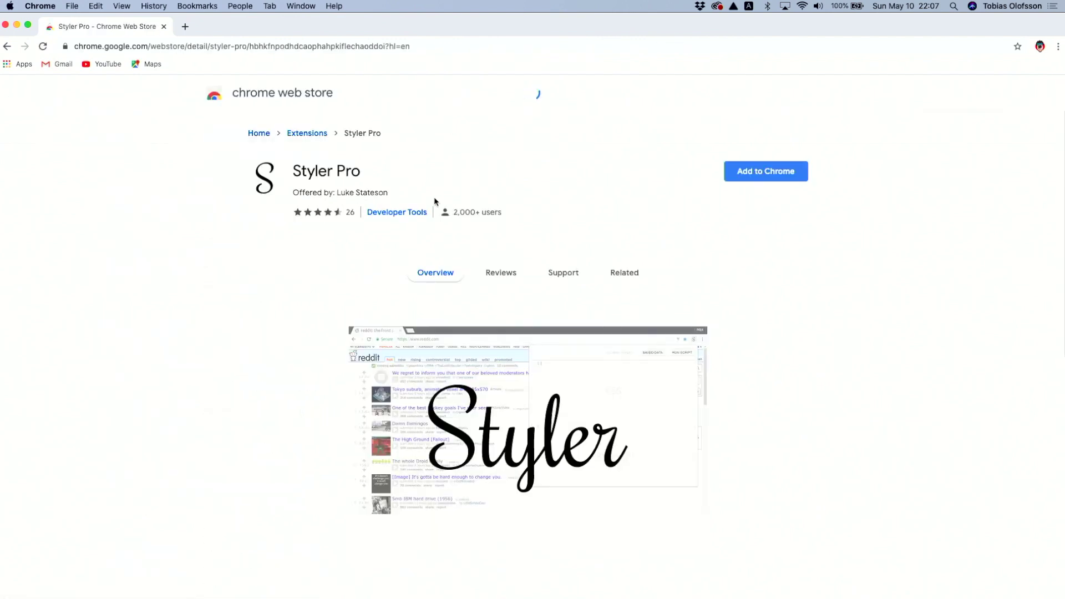
{"action": "left_click", "coordinate": [770, 172]}
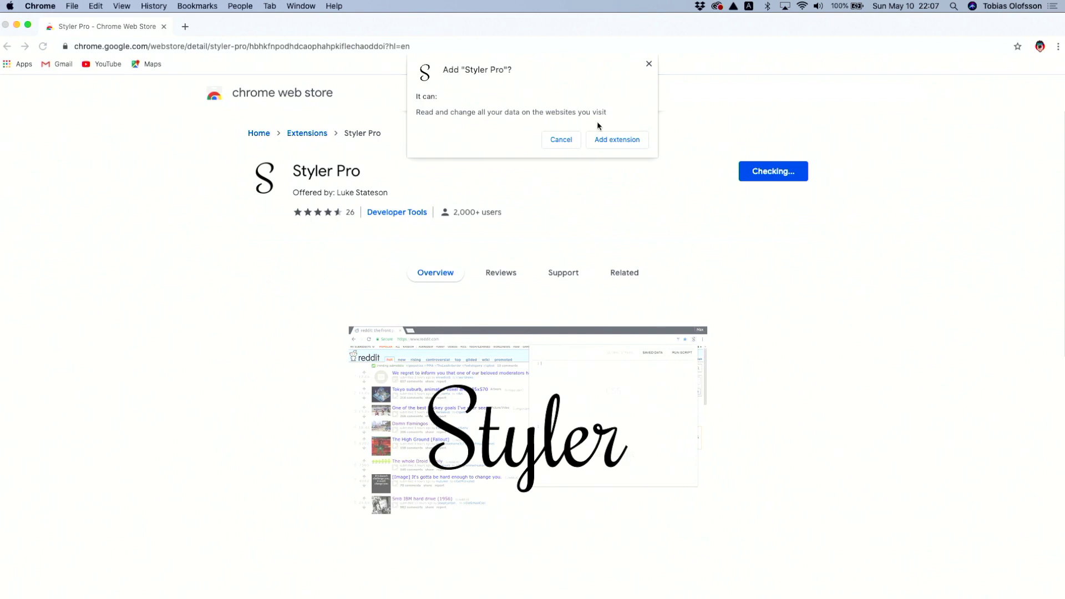
{"action": "left_click", "coordinate": [615, 142]}
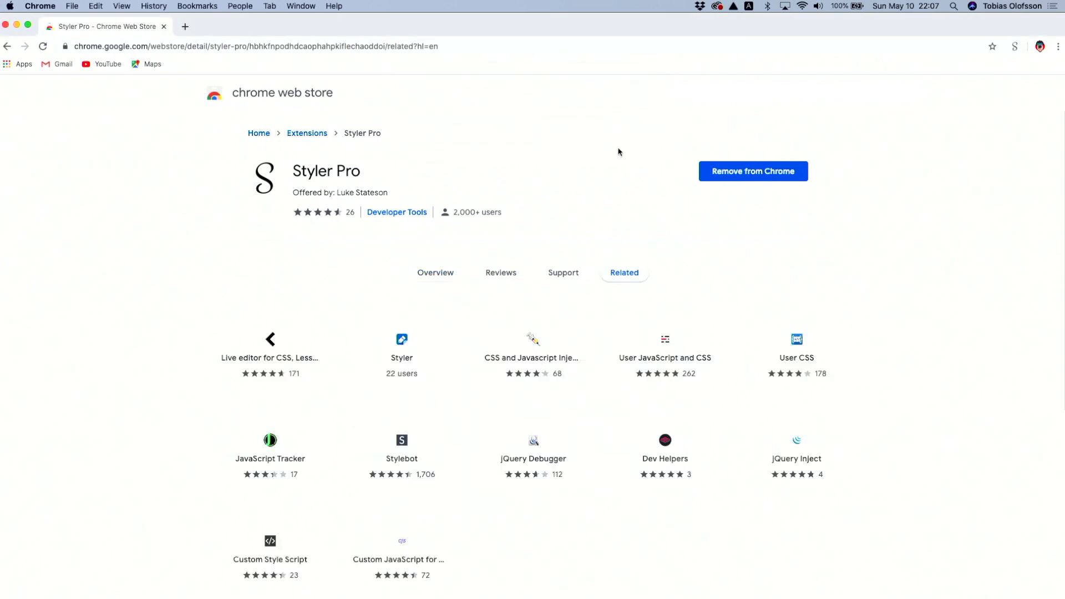
{"action": "left_click", "coordinate": [1016, 48]}
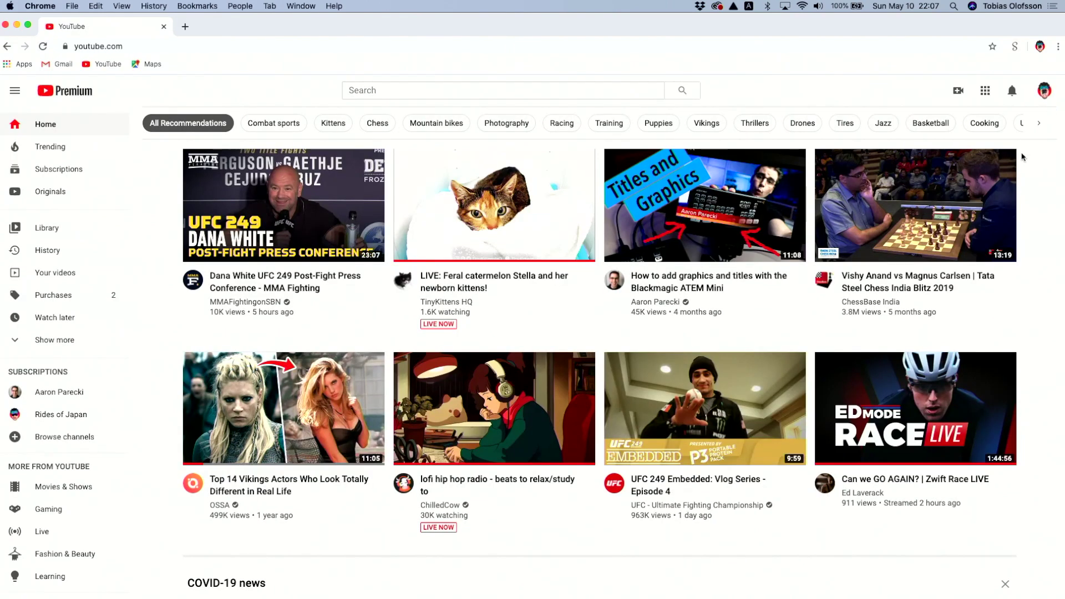
Create a new Private live stream in YouTube Studio
{"action": "left_click", "coordinate": [961, 93]}
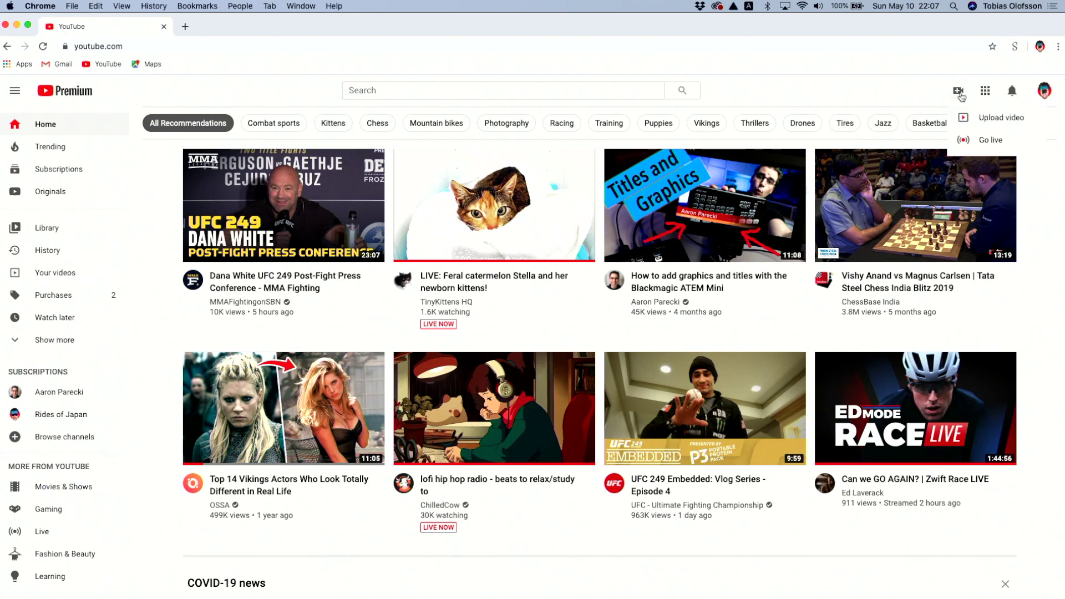
{"action": "left_click", "coordinate": [989, 140]}
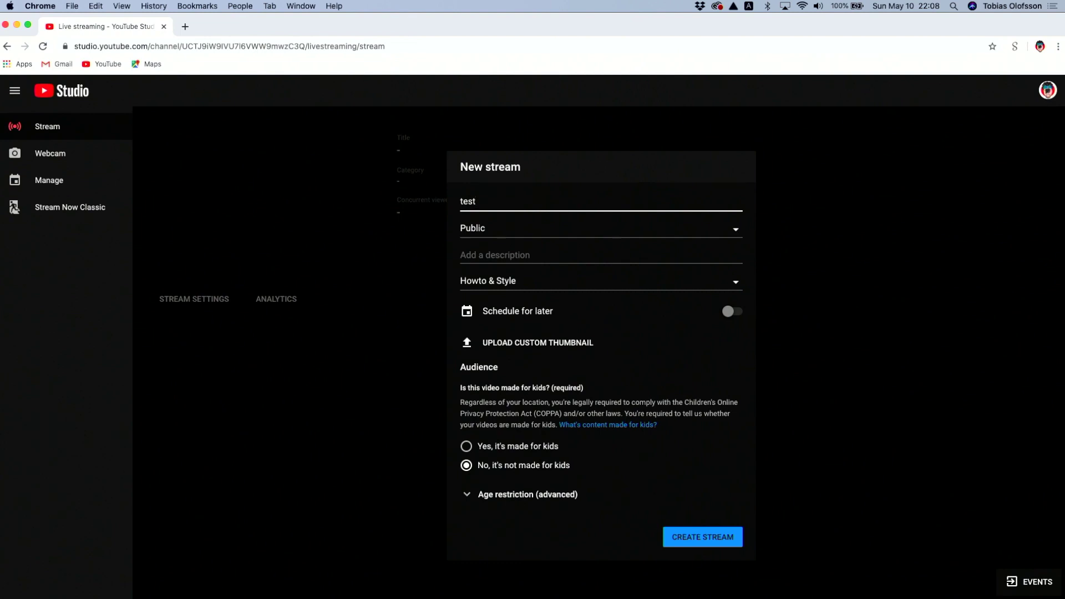
{"action": "left_click", "coordinate": [508, 230]}
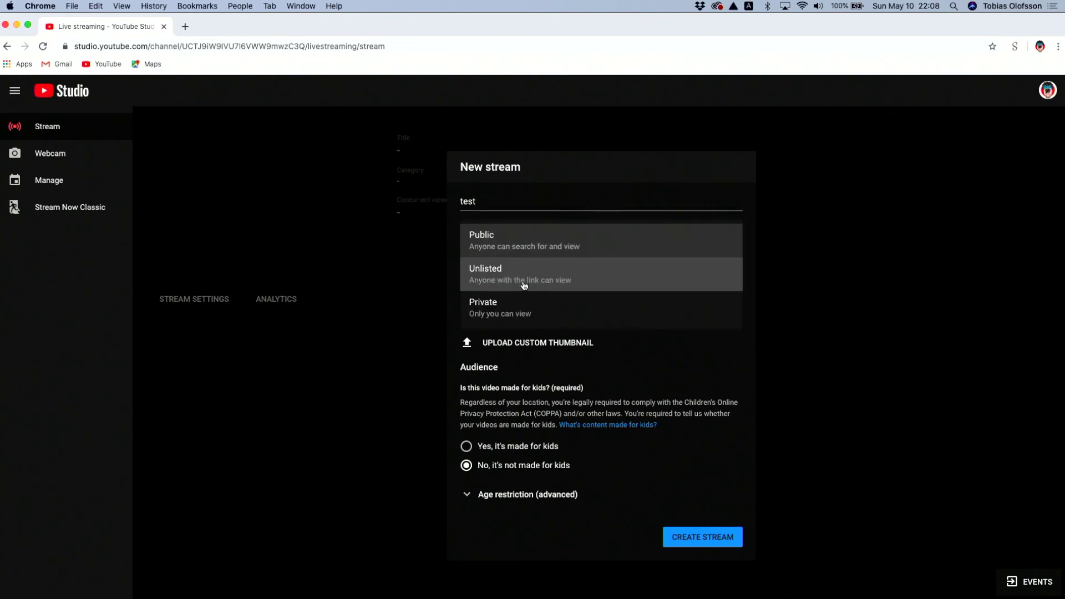
{"action": "left_click", "coordinate": [522, 303]}
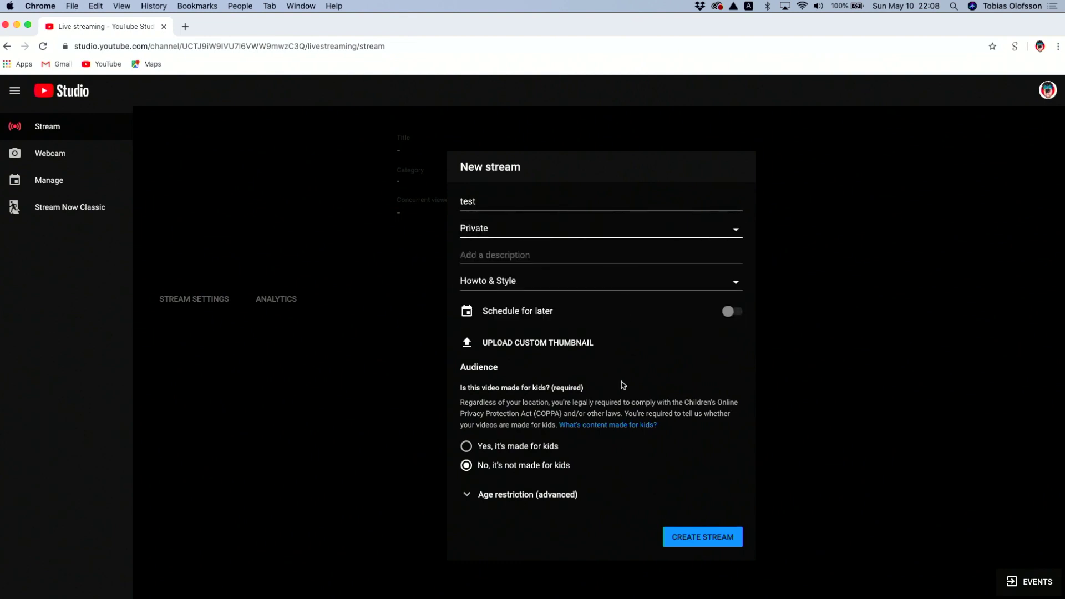
{"action": "left_click", "coordinate": [705, 538]}
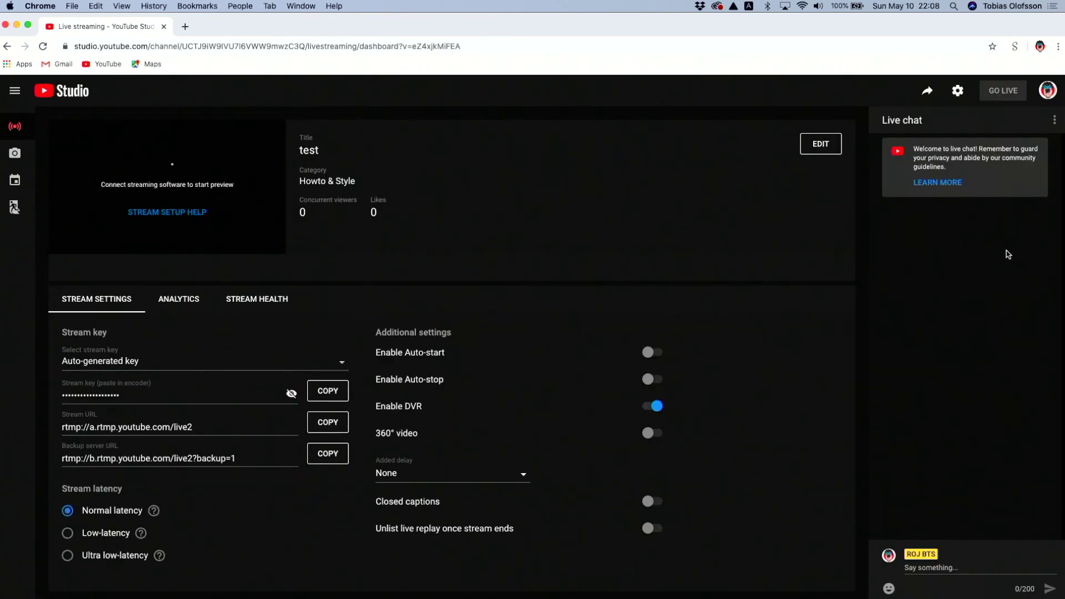
Pop out the stream's live chat and copy the popout chat's web address
{"action": "left_click", "coordinate": [1055, 121]}
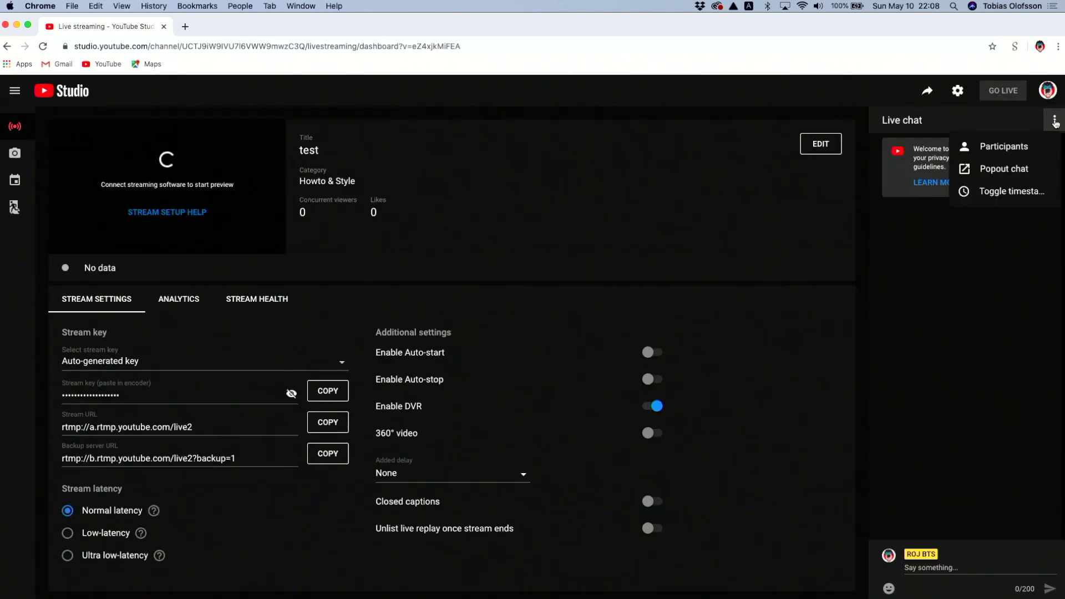
{"action": "left_click", "coordinate": [1014, 169]}
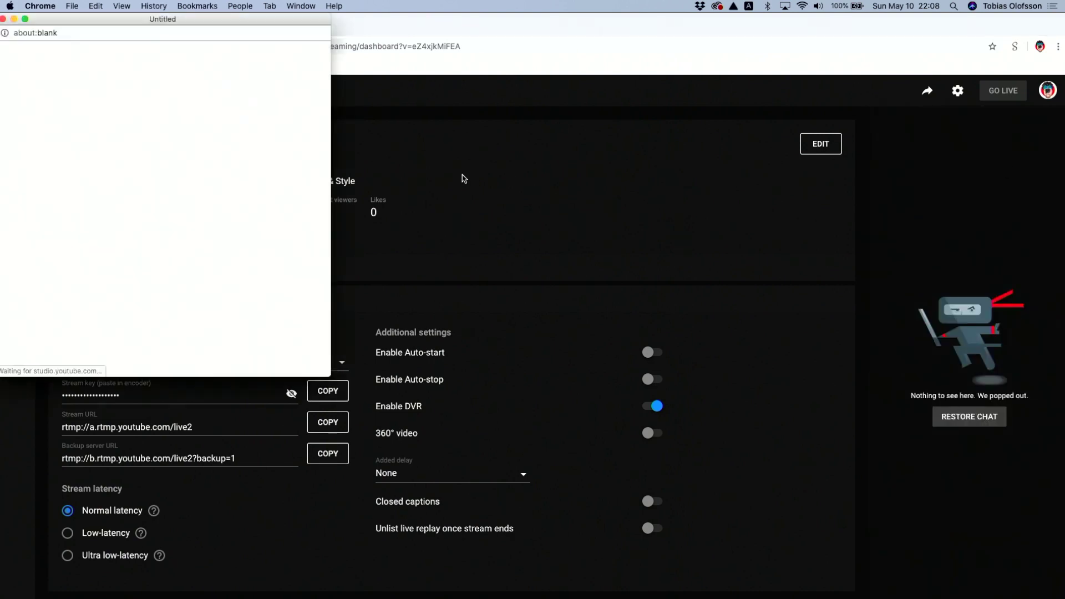
{"action": "left_click", "coordinate": [195, 33]}
{"action": "key", "text": "super+c"}
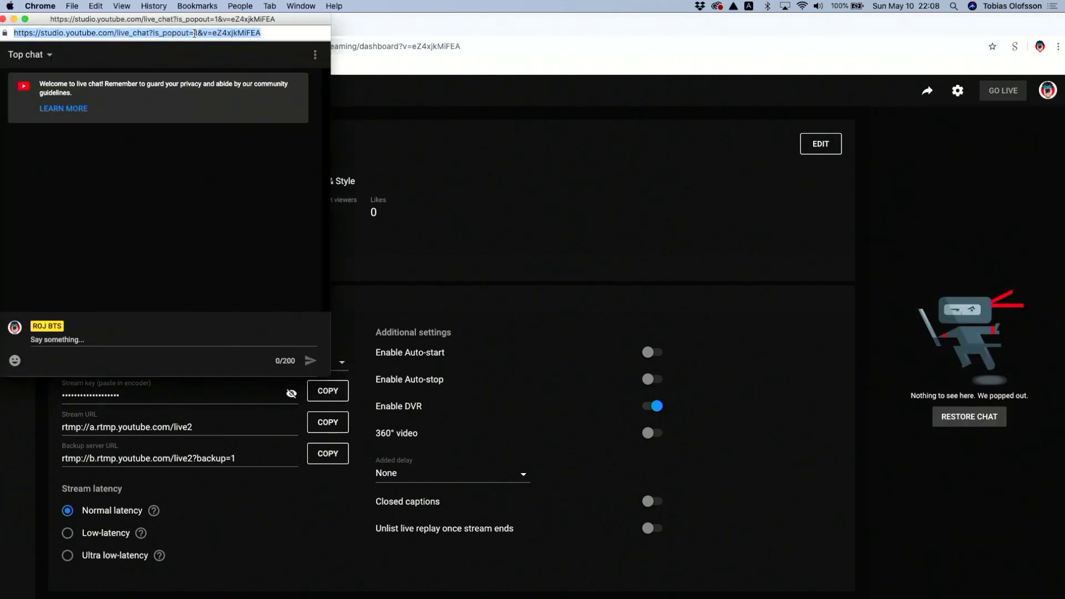
{"action": "left_click", "coordinate": [383, 26]}
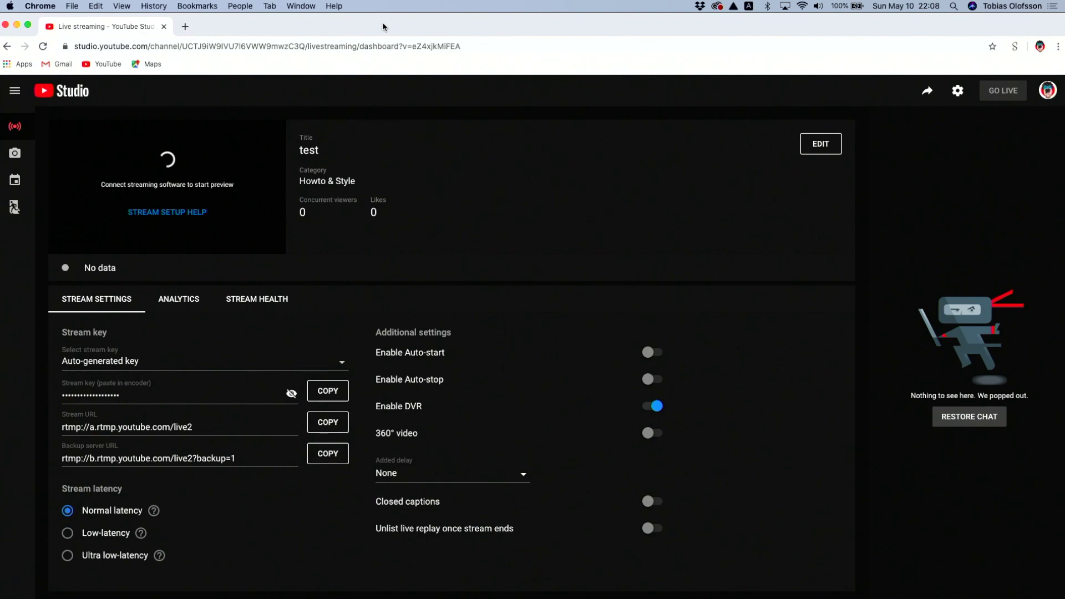
Load the copied popout chat URL in a new Chrome tab
{"action": "key", "text": "super+t"}
{"action": "left_click", "coordinate": [381, 46]}
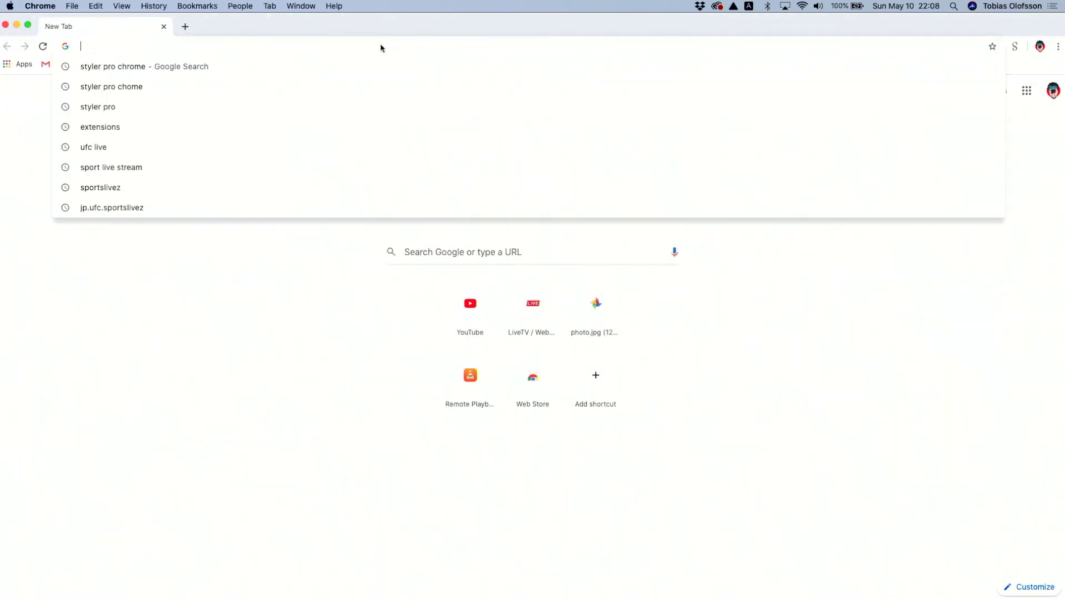
{"action": "key", "text": "super+v"}
{"action": "key", "text": "Return"}
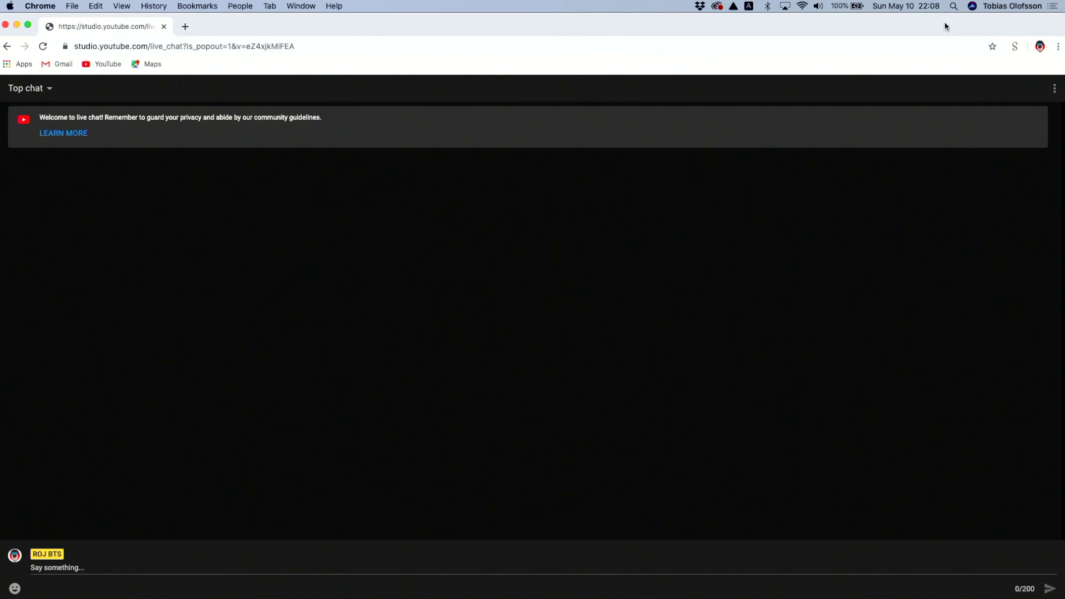
Check the Styler Pro editor, then bring up the YouTube-chat.css gist in Safari
{"action": "left_click", "coordinate": [1015, 46]}
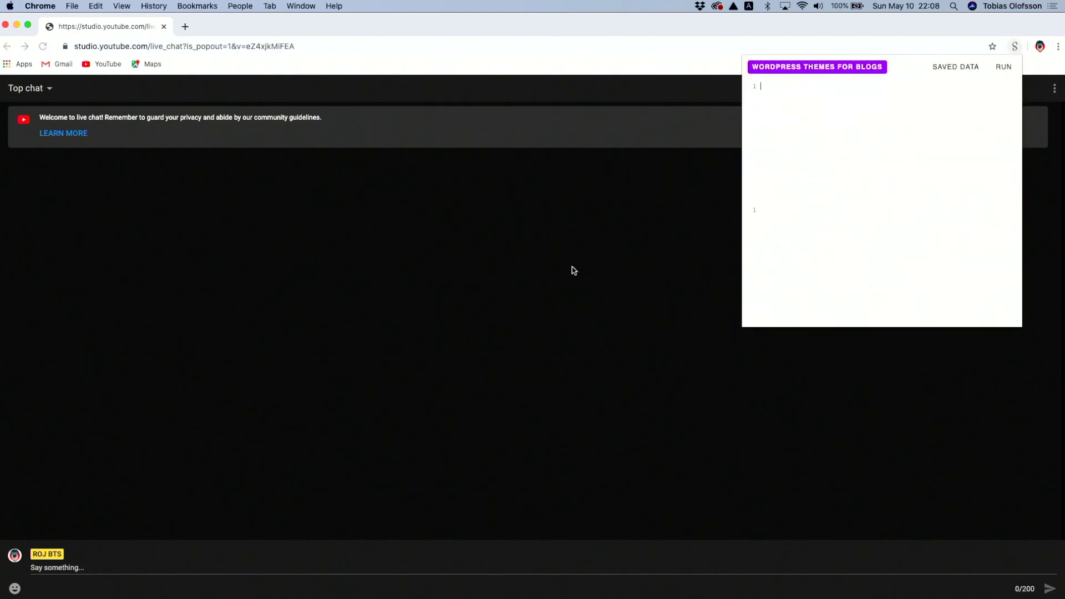
{"action": "left_click", "coordinate": [617, 25]}
{"action": "mouse_move", "coordinate": [514, 594]}
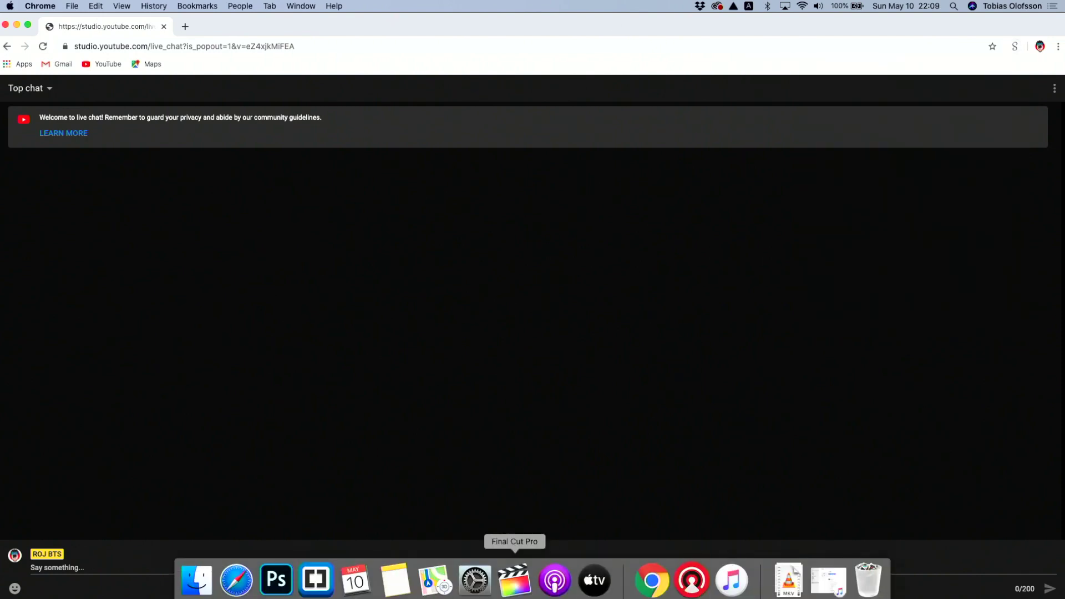
{"action": "left_click", "coordinate": [236, 580]}
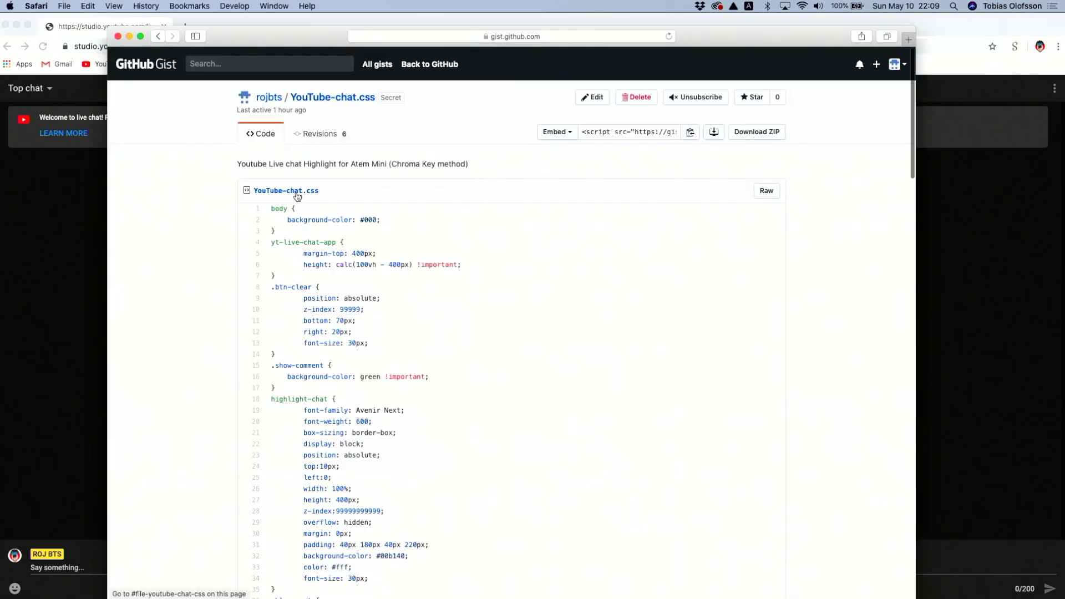
Copy the gist's chat CSS and paste it into Styler Pro's CSS editor for the chat page
{"action": "left_click_drag", "start_coordinate": [272, 209], "coordinate": [409, 380]}
{"action": "scroll", "coordinate": [409, 376], "scroll_direction": "down", "scroll_amount": 15}
{"action": "scroll", "coordinate": [384, 249], "scroll_direction": "up", "scroll_amount": 15}
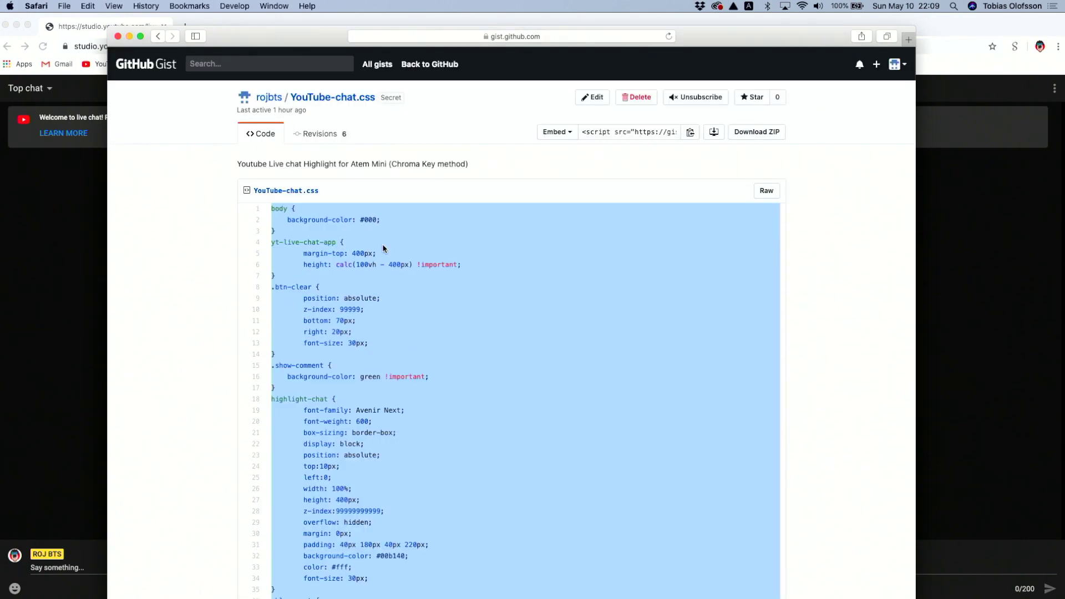
{"action": "left_click", "coordinate": [994, 198]}
{"action": "left_click", "coordinate": [1015, 47]}
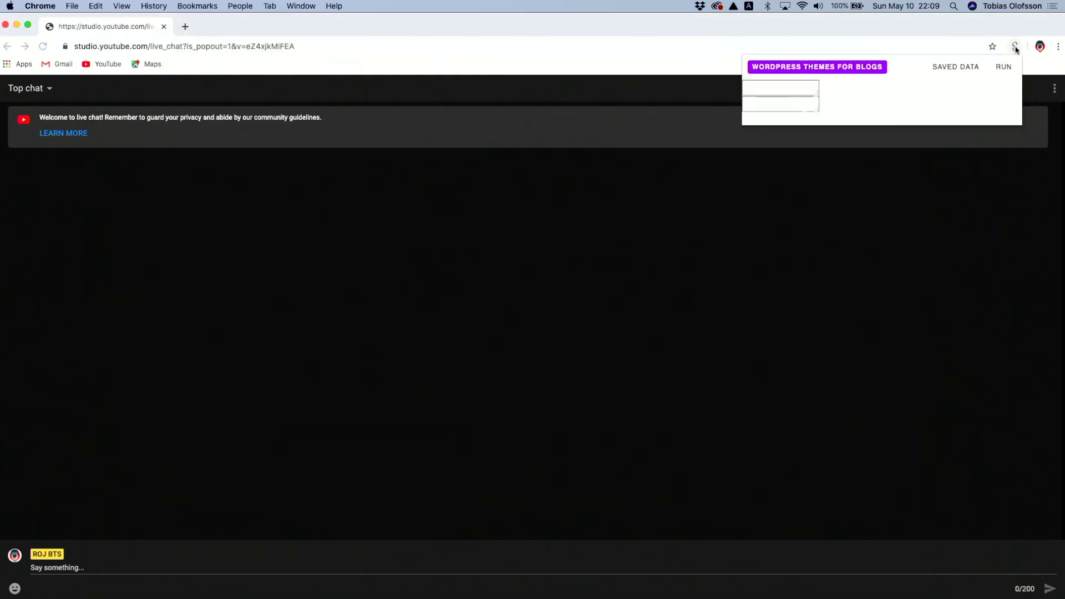
{"action": "left_click", "coordinate": [867, 121]}
{"action": "key", "text": "super+v"}
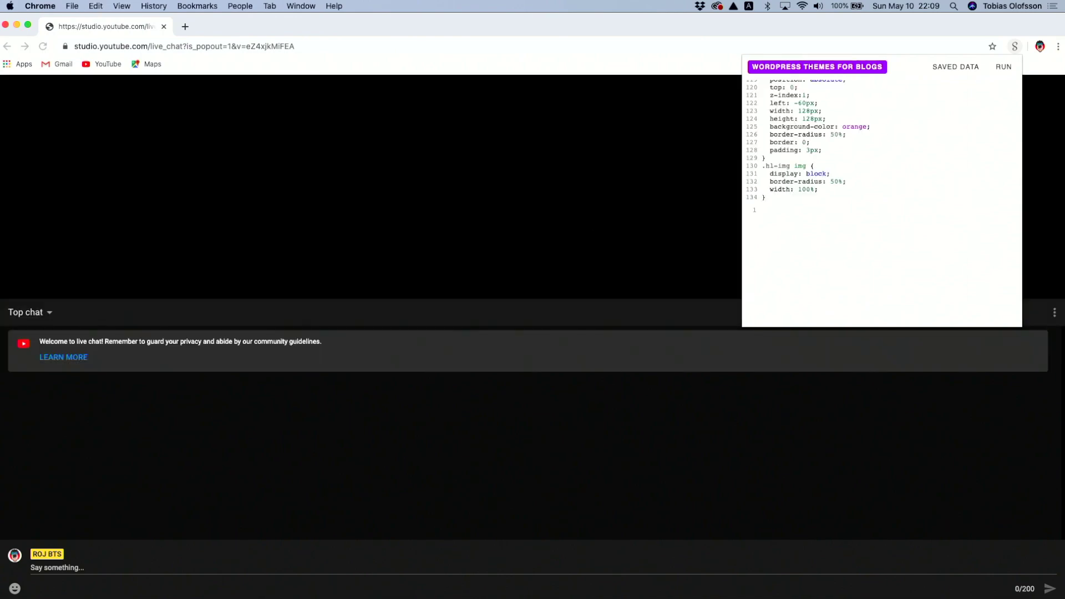
Paste the gist's YouTube-chat.js code into Styler Pro's JavaScript editor and run it
{"action": "mouse_move", "coordinate": [197, 588]}
{"action": "left_click", "coordinate": [235, 580]}
{"action": "scroll", "coordinate": [317, 324], "scroll_direction": "down", "scroll_amount": 20}
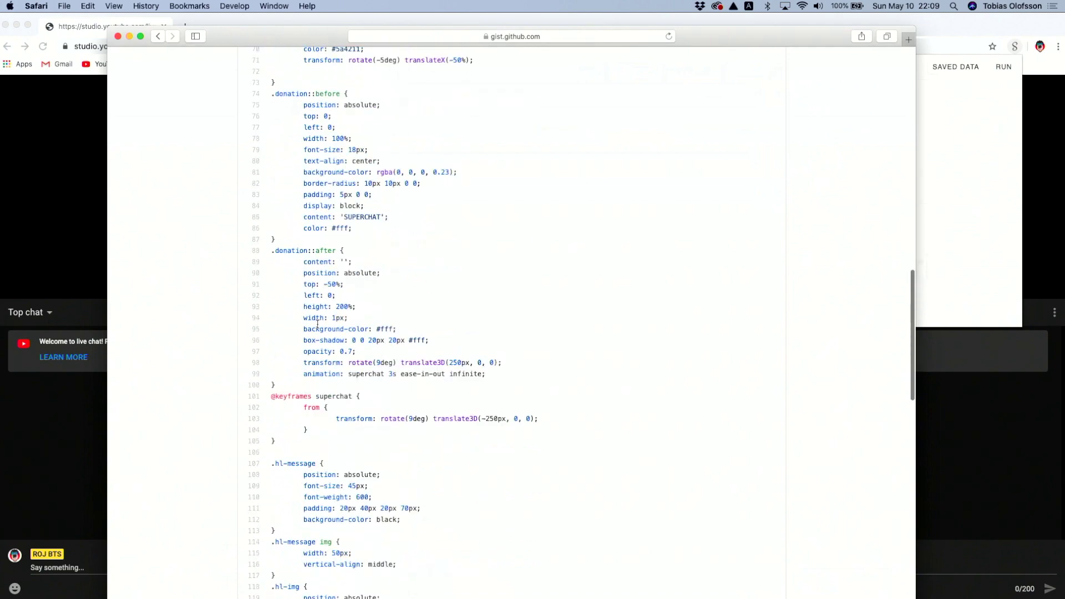
{"action": "scroll", "coordinate": [318, 324], "scroll_direction": "up", "scroll_amount": 3}
{"action": "scroll", "coordinate": [317, 324], "scroll_direction": "up", "scroll_amount": 4}
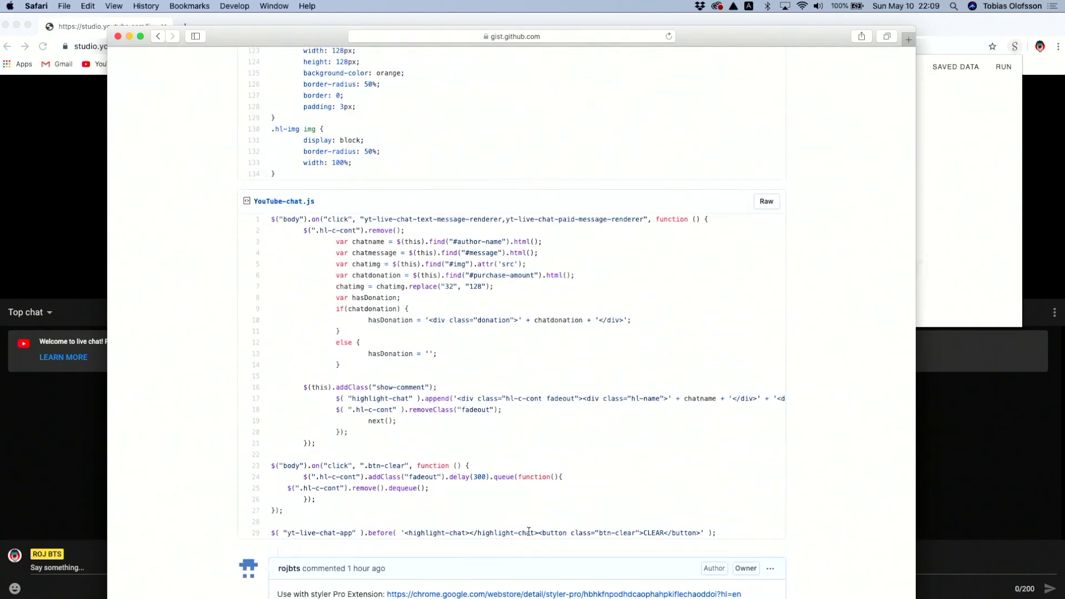
{"action": "left_click", "coordinate": [732, 535], "text": "shift"}
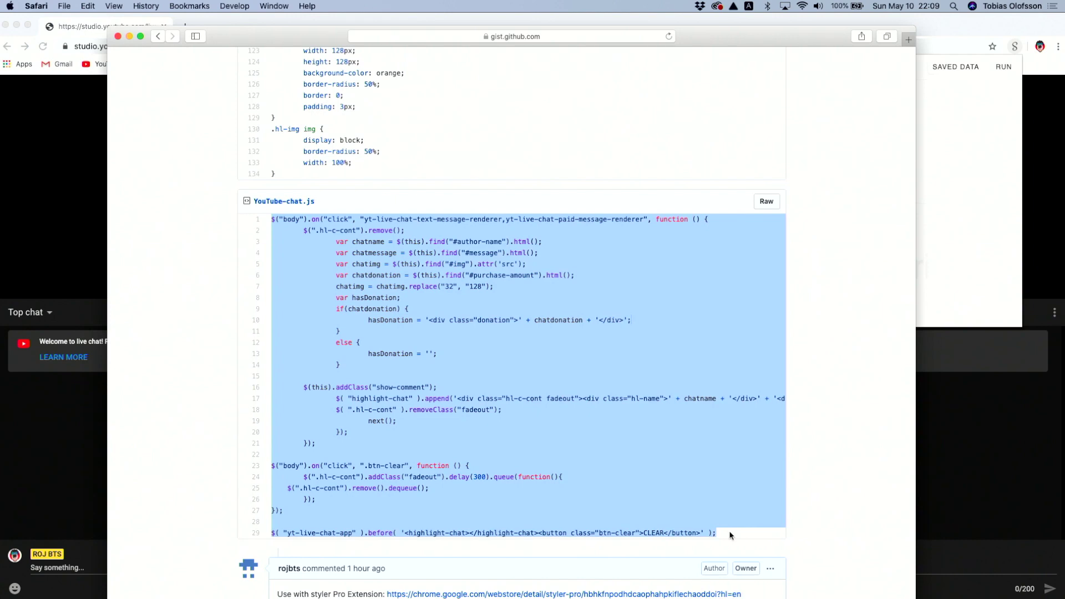
{"action": "left_click", "coordinate": [979, 157]}
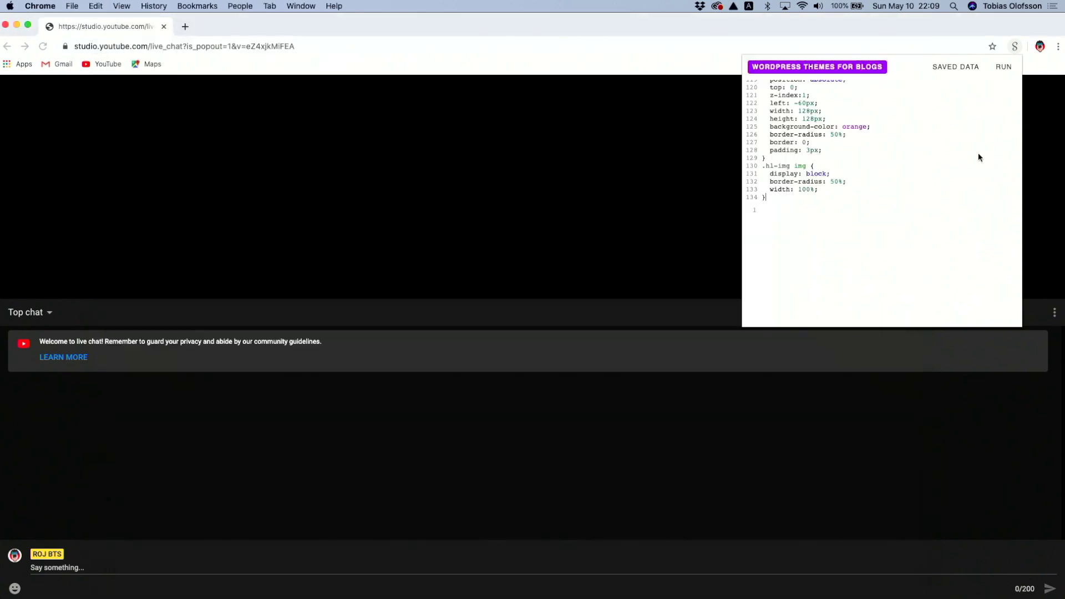
{"action": "left_click", "coordinate": [854, 255]}
{"action": "key", "text": "super+v"}
{"action": "left_click", "coordinate": [1004, 67]}
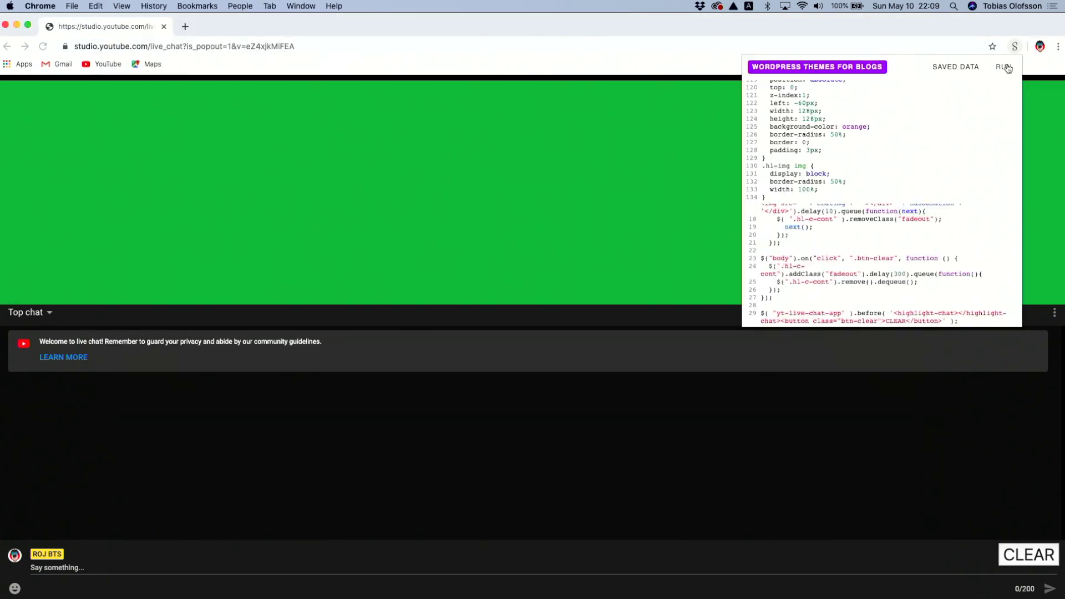
{"action": "left_click", "coordinate": [607, 212]}
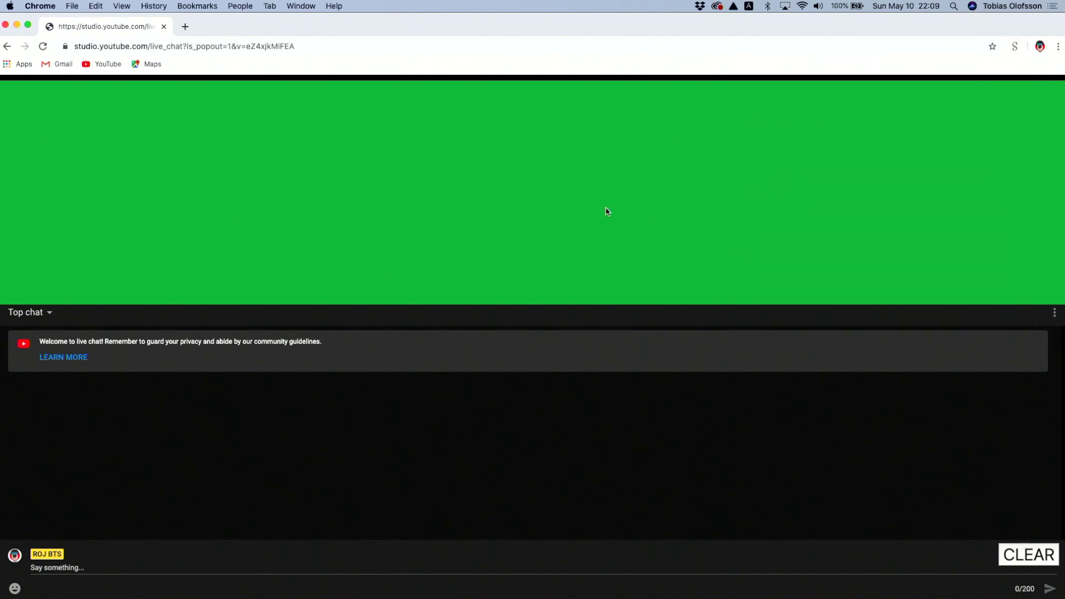
{"action": "left_click", "coordinate": [43, 47]}
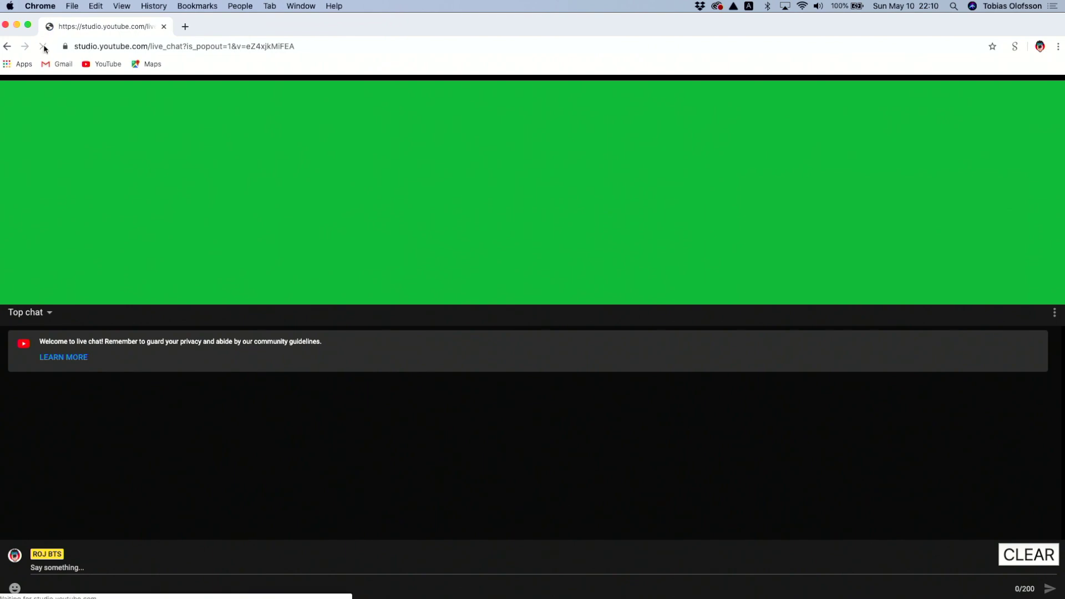
{"action": "left_click", "coordinate": [1019, 47]}
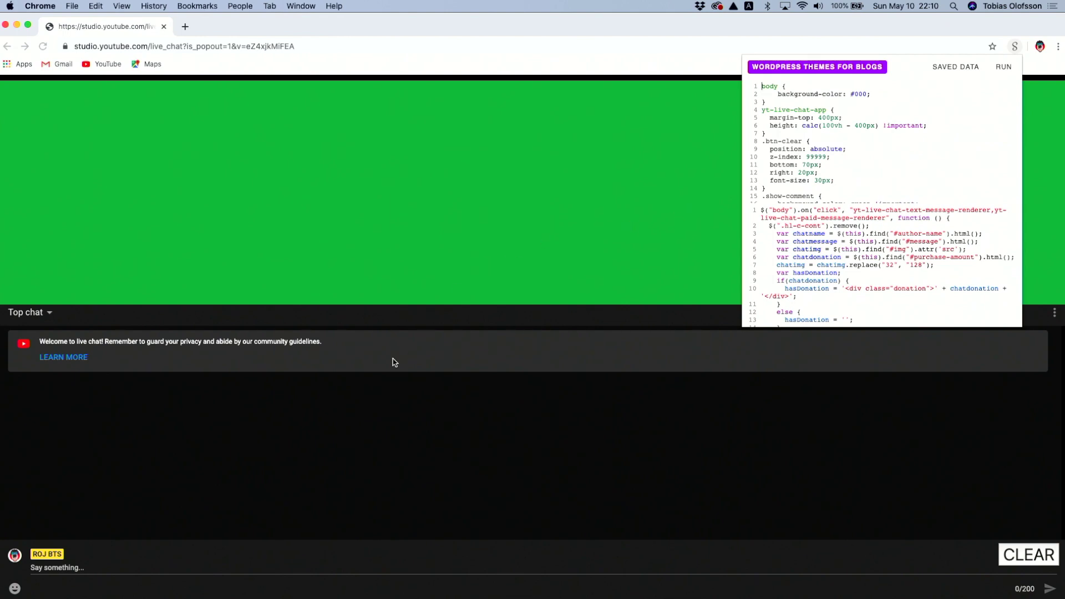
Post the chat message 'Testing this chat thing'
{"action": "left_click", "coordinate": [300, 566]}
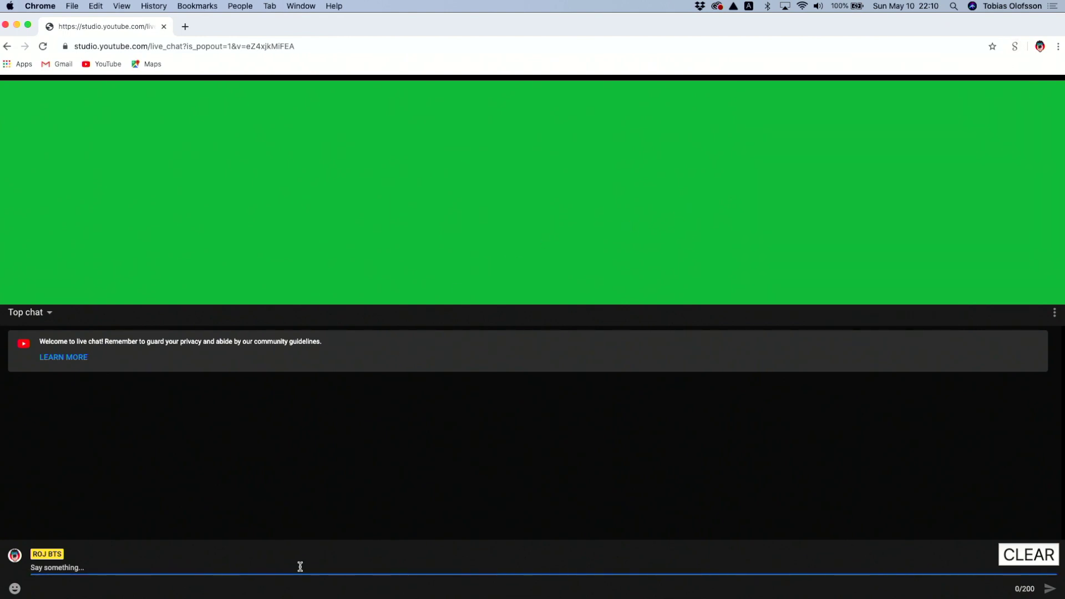
{"action": "type", "text": "Testing this chat thing"}
{"action": "key", "text": "Return"}
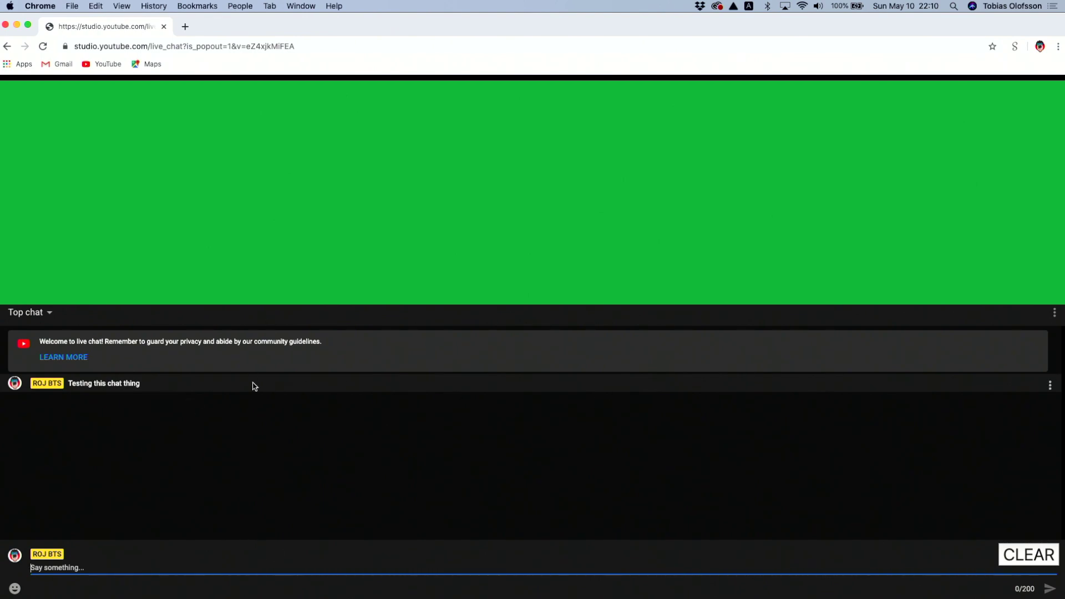
Highlight the test message on the green area, clear it, then highlight it again
{"action": "left_click", "coordinate": [160, 390]}
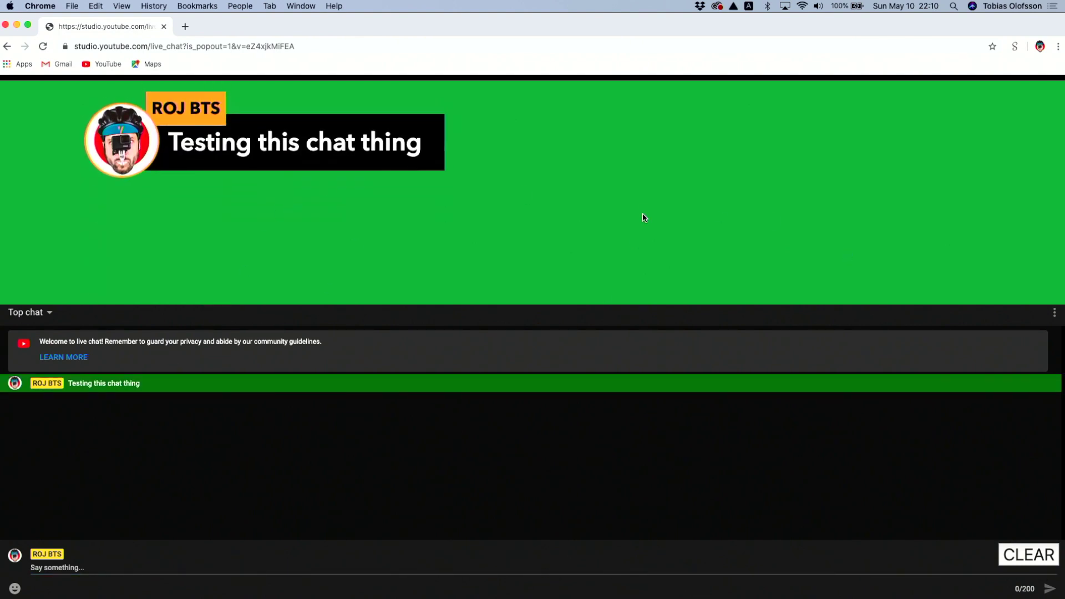
{"action": "left_click", "coordinate": [1027, 554]}
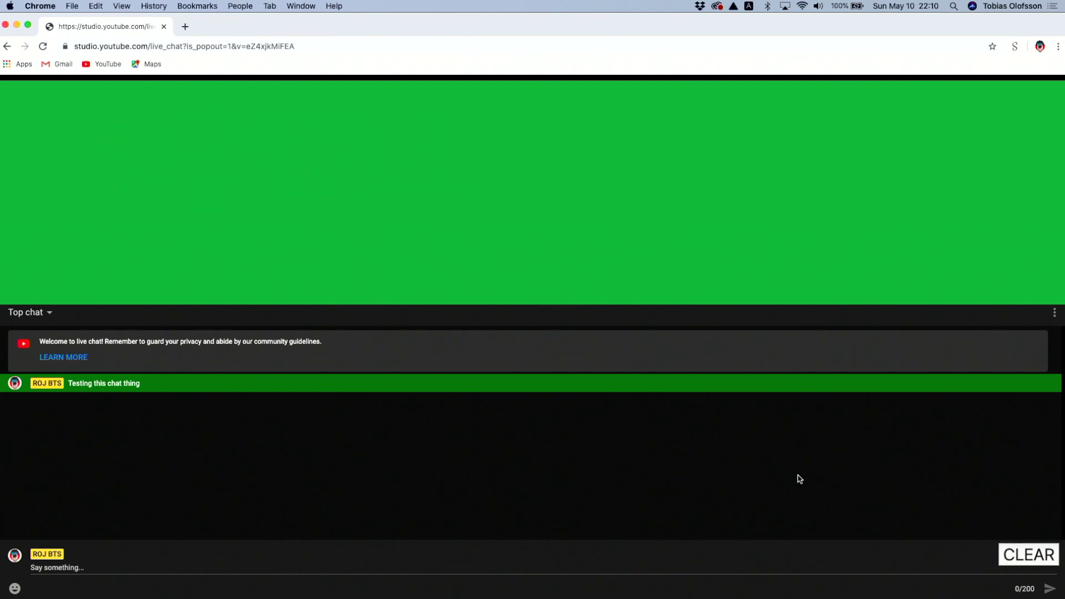
{"action": "left_click", "coordinate": [261, 388]}
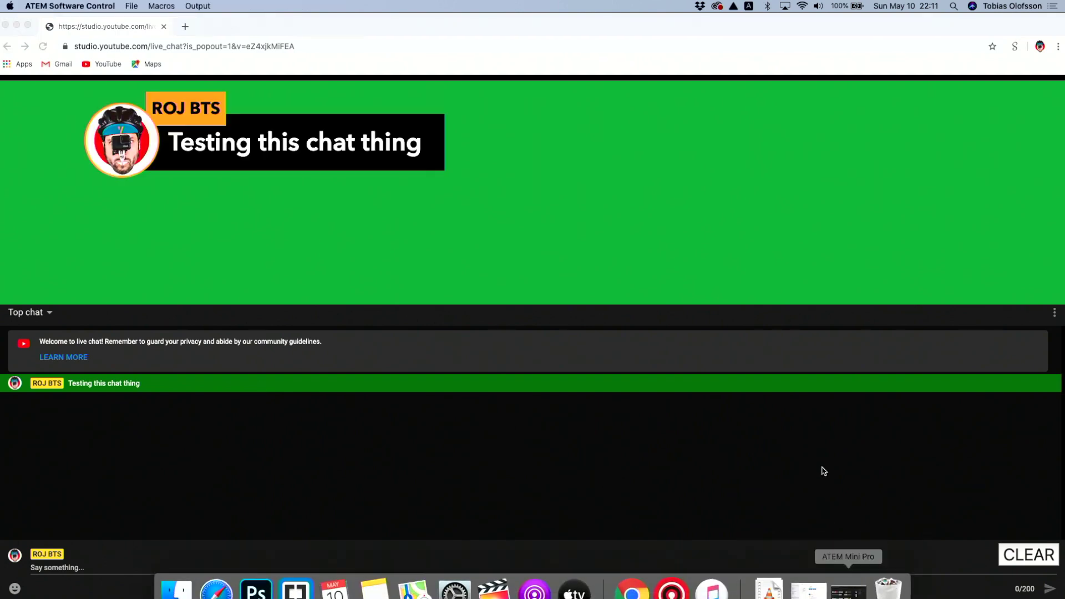
Launch ATEM Software Control from Launchpad's second page and nudge its window up and left
{"action": "key", "text": "F4"}
{"action": "scroll", "coordinate": [724, 416], "scroll_direction": "right", "scroll_amount": 3}
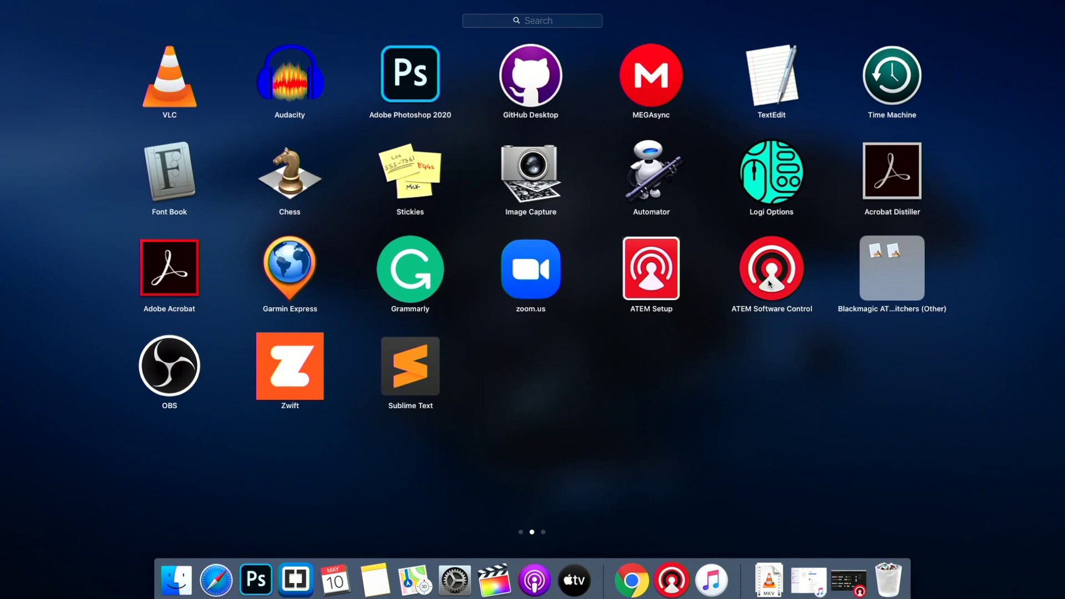
{"action": "left_click", "coordinate": [769, 285]}
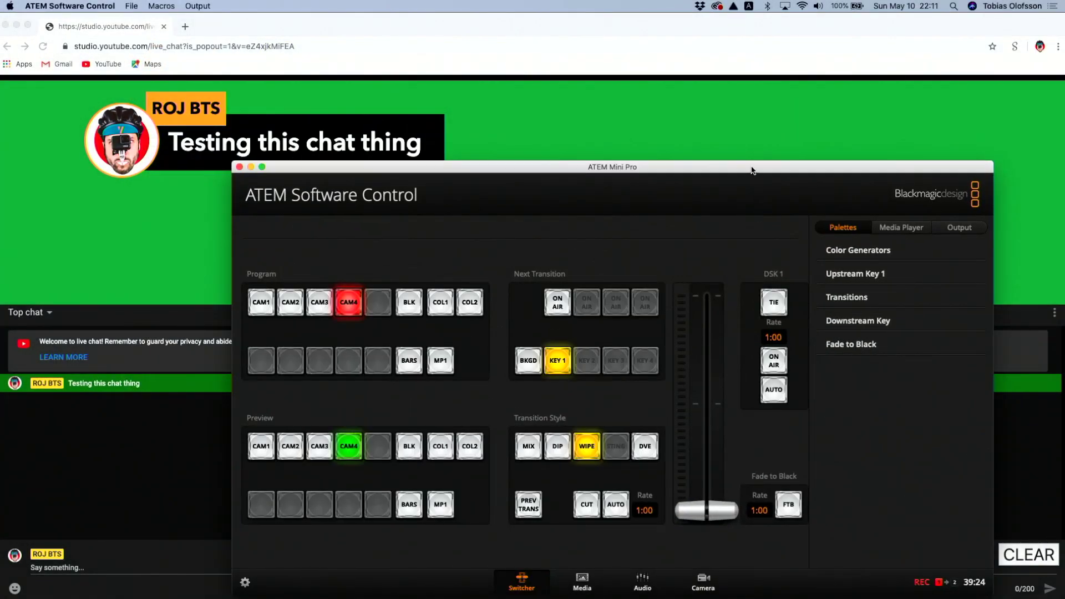
{"action": "left_click_drag", "start_coordinate": [752, 171], "coordinate": [746, 162]}
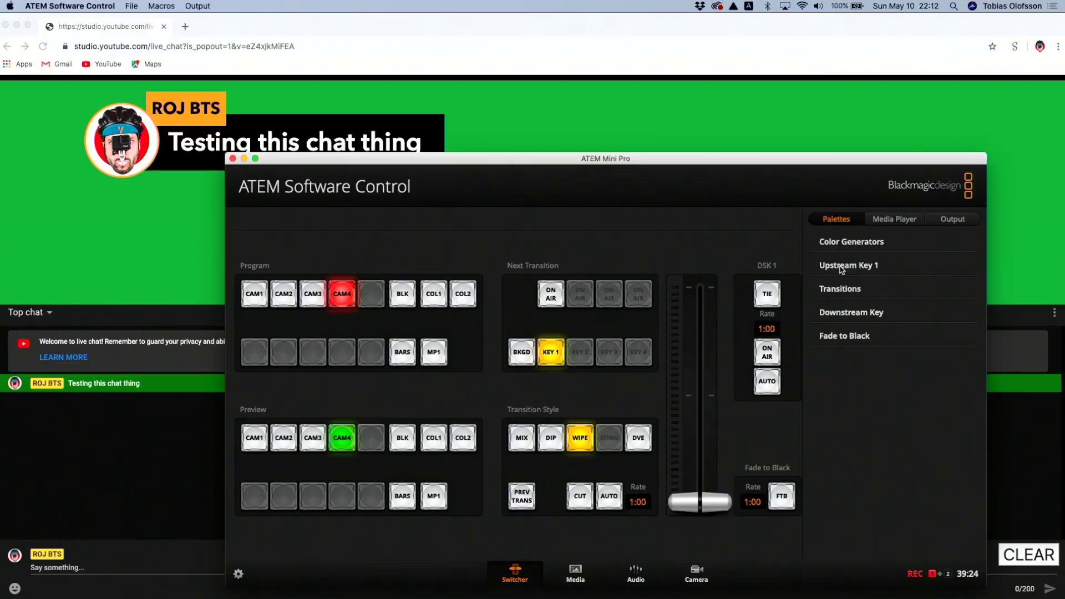
Reset all Upstream Key 1 chroma settings and keep Camera 4 as the fill source
{"action": "left_click", "coordinate": [840, 266]}
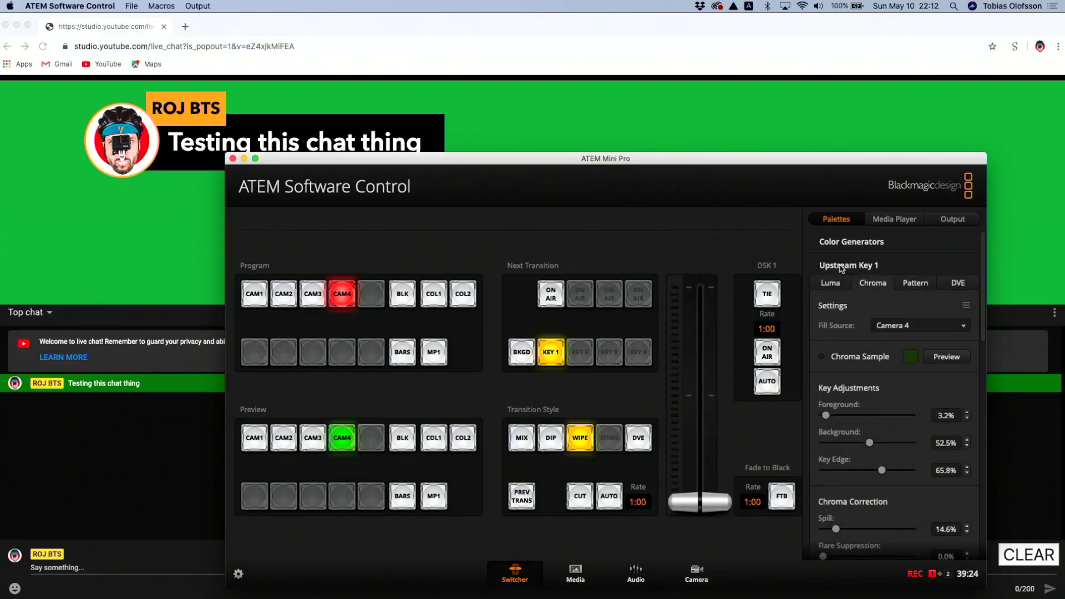
{"action": "left_click", "coordinate": [966, 306]}
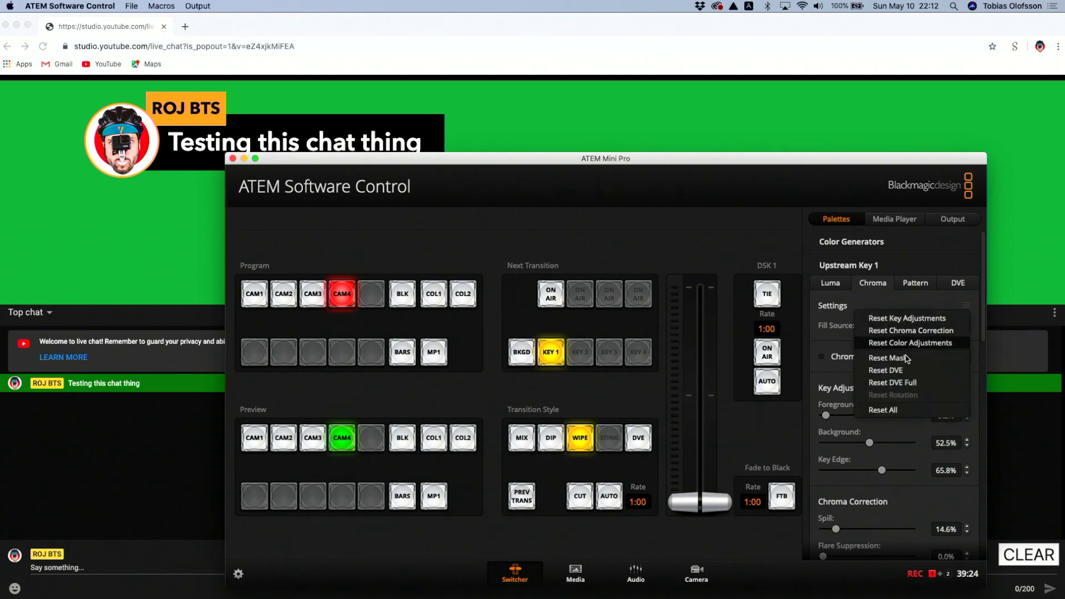
{"action": "left_click", "coordinate": [888, 410]}
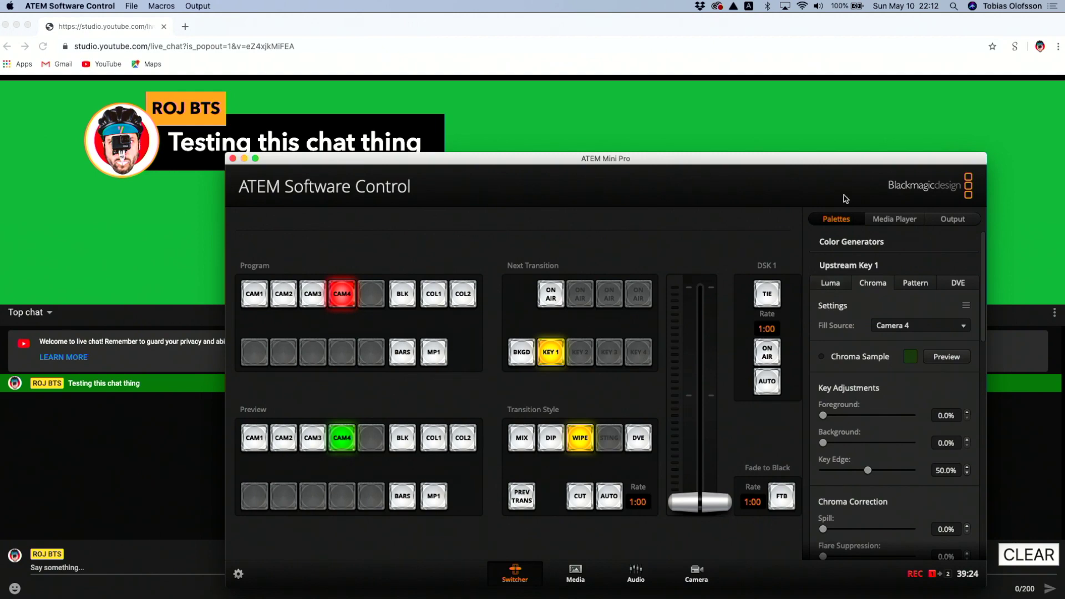
{"action": "left_click_drag", "start_coordinate": [855, 160], "coordinate": [840, 129]}
{"action": "left_click", "coordinate": [891, 293]}
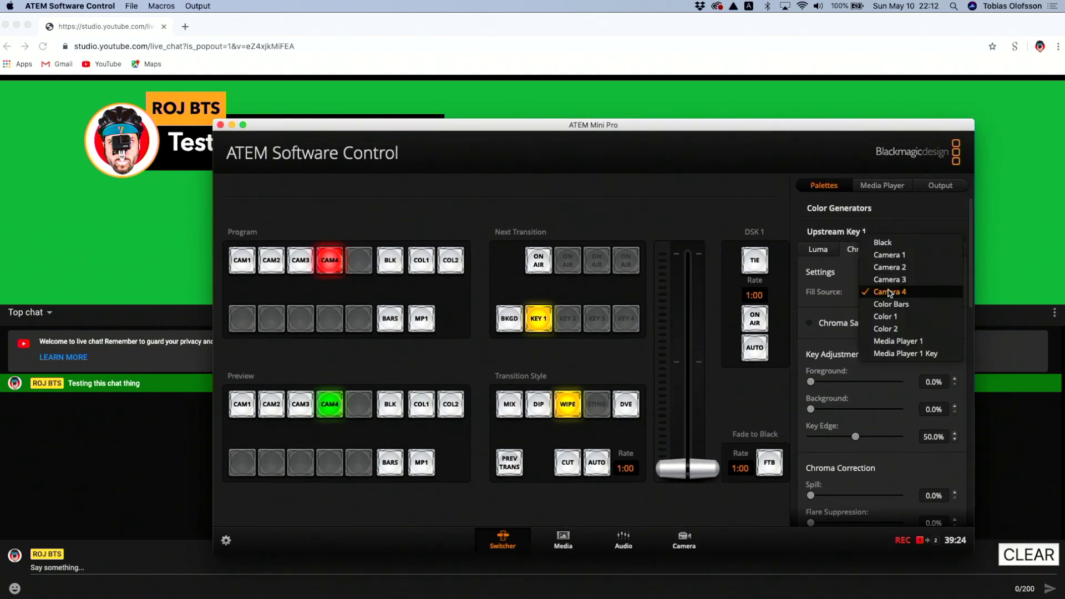
{"action": "left_click", "coordinate": [890, 293]}
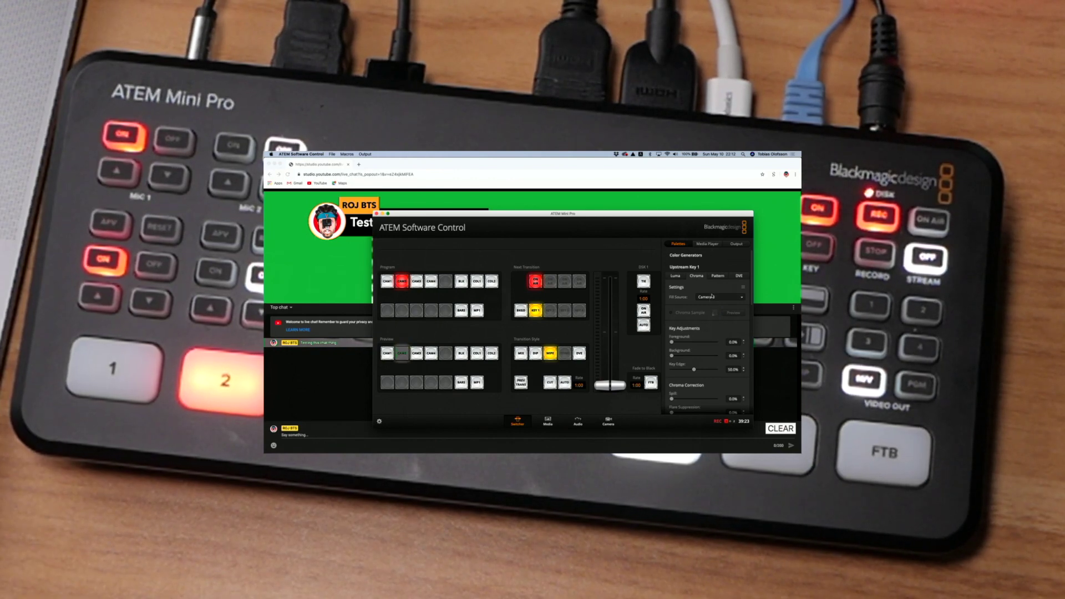
Run the Flying Key to full so Size X and Y both read 1.00
{"action": "scroll", "coordinate": [693, 322], "scroll_direction": "down", "scroll_amount": 5}
{"action": "scroll", "coordinate": [690, 329], "scroll_direction": "down", "scroll_amount": 4}
{"action": "scroll", "coordinate": [689, 328], "scroll_direction": "down", "scroll_amount": 3}
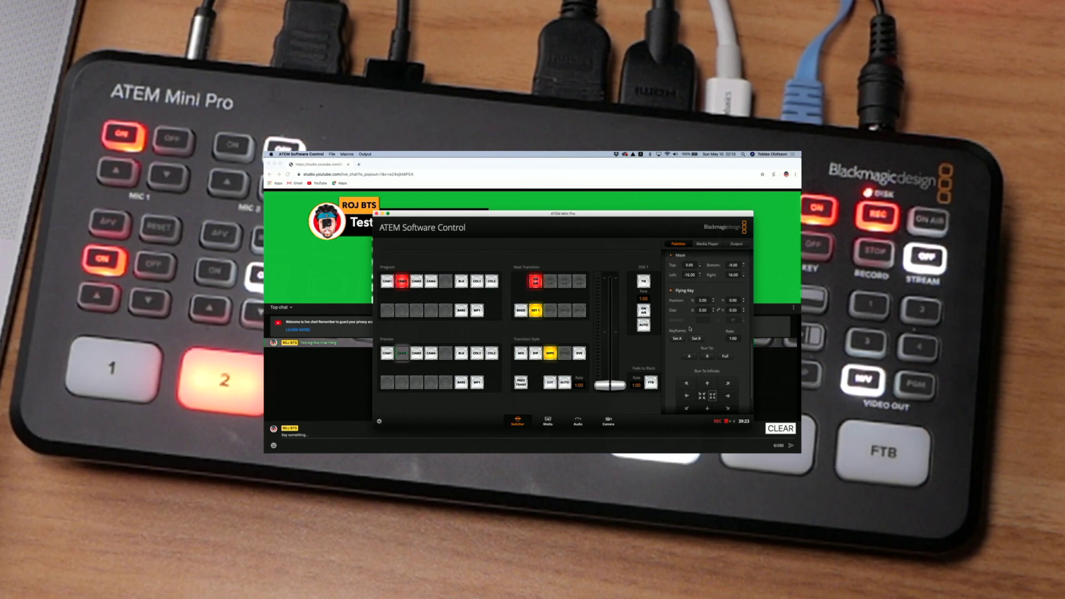
{"action": "scroll", "coordinate": [690, 328], "scroll_direction": "up", "scroll_amount": 2}
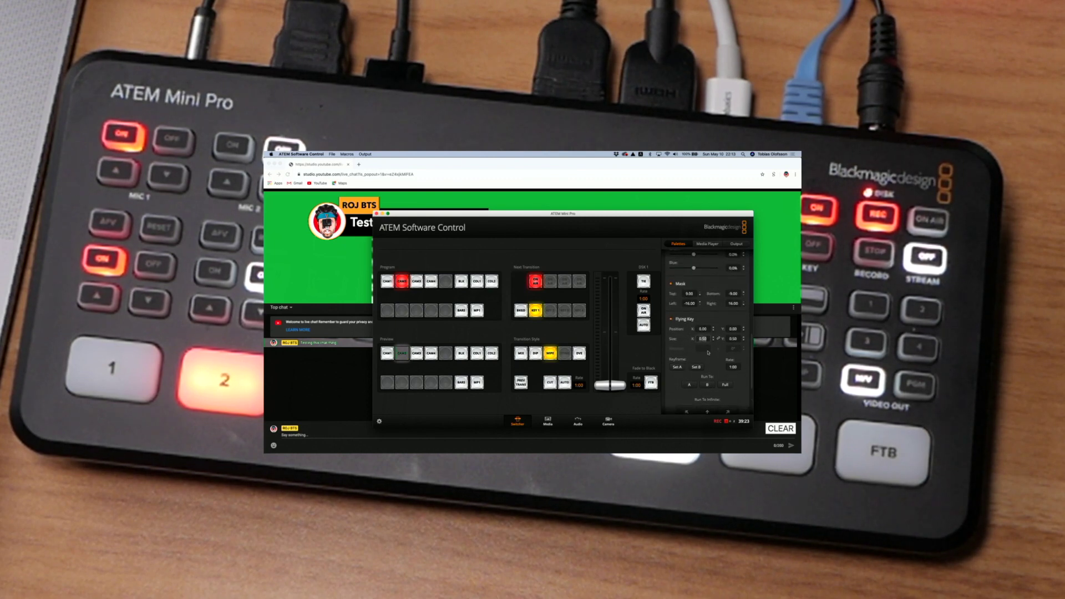
{"action": "left_click", "coordinate": [725, 384]}
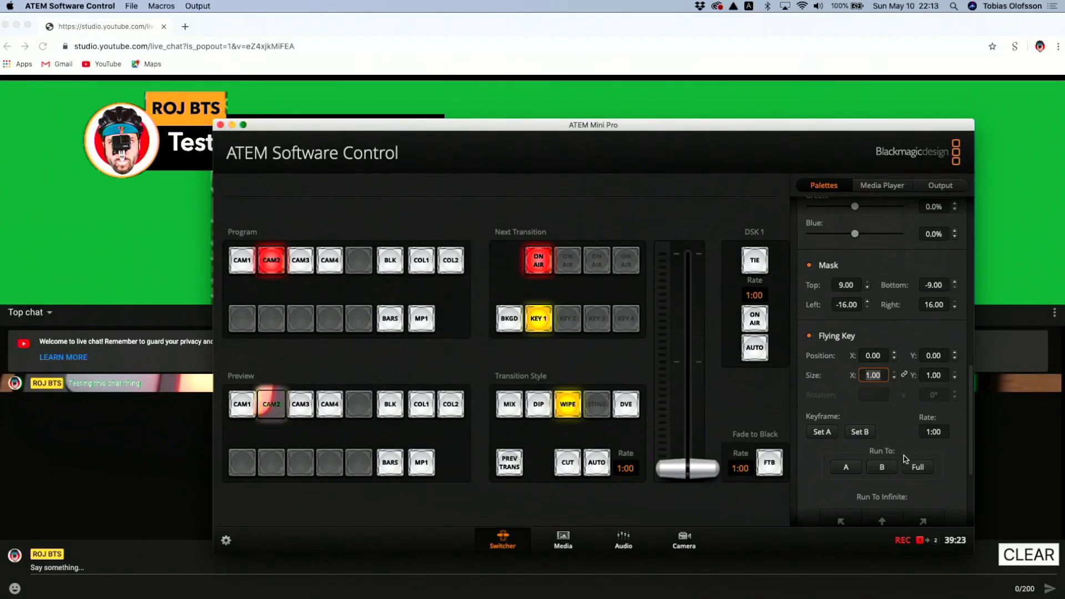